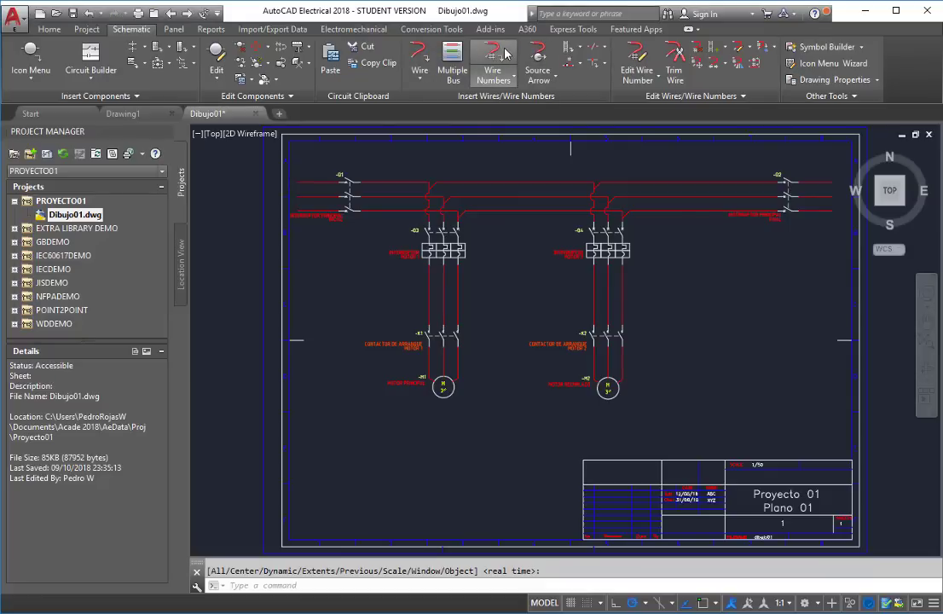
- Open the automatic wire numbering settings for the sheet
click(505, 54)
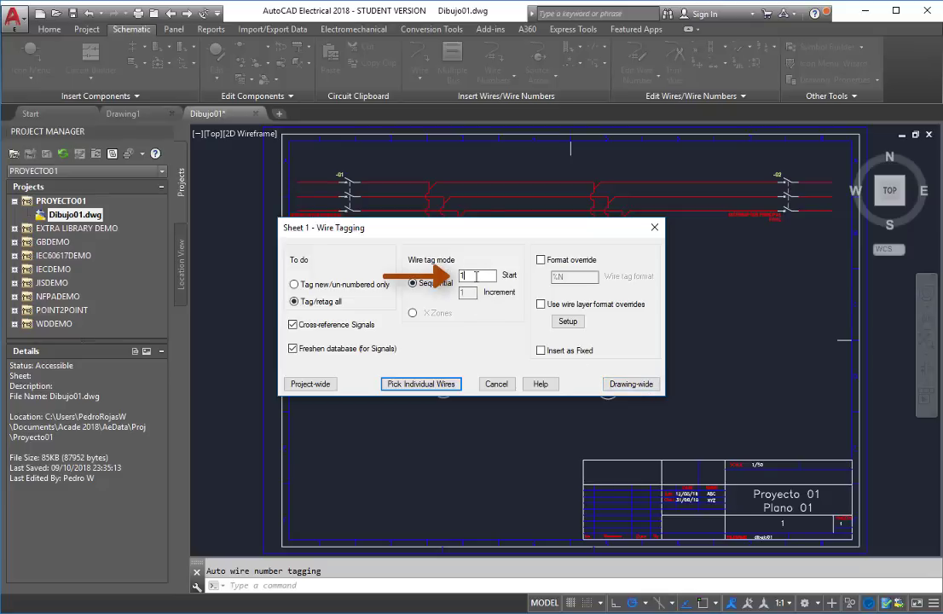
text(00)
key(BackSpace)
key(BackSpace)
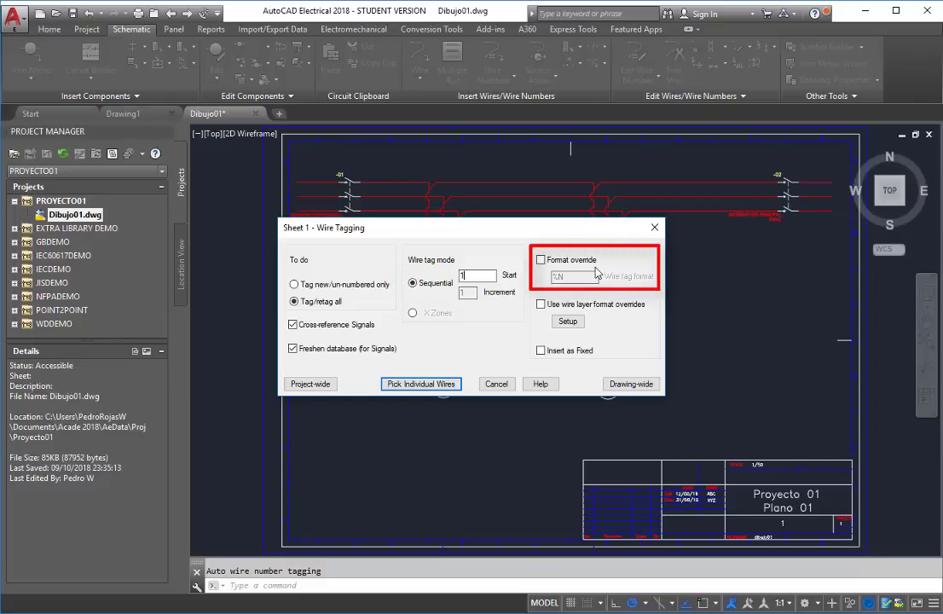
click(541, 260)
click(539, 349)
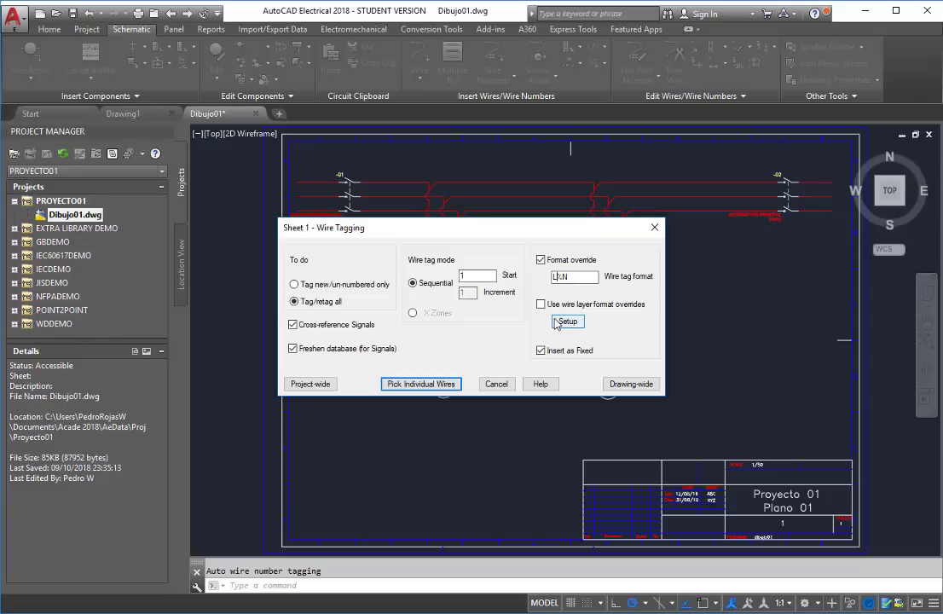
text(L)
key(BackSpace)
click(543, 261)
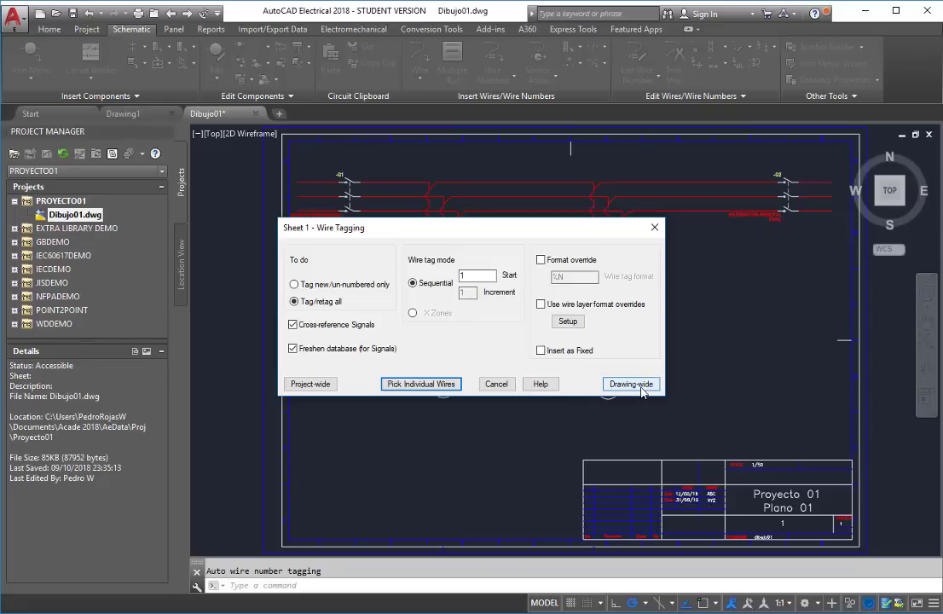
- Number all wires across the whole drawing, retagging them sequentially from 1
click(635, 385)
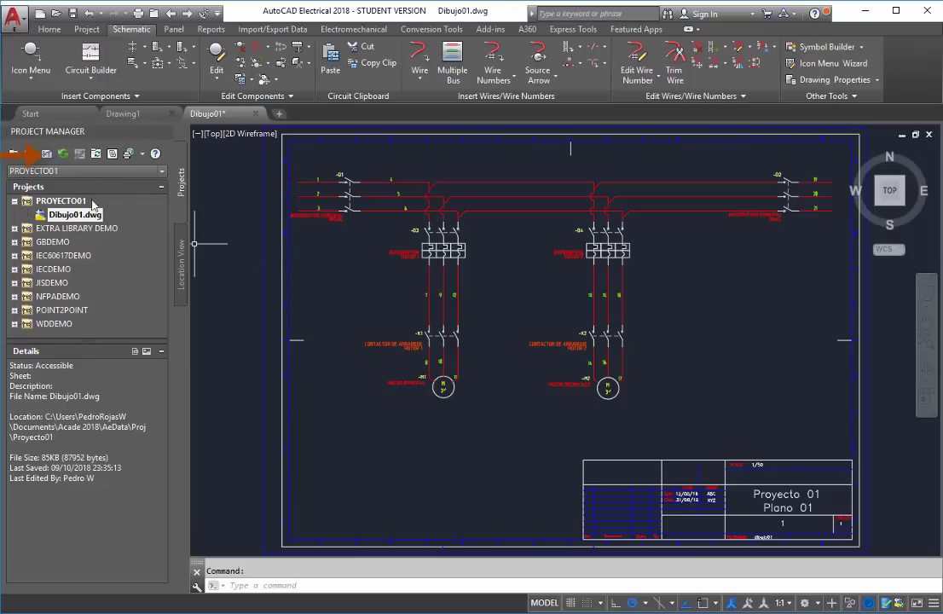
- Start a new drawing in PROYECTO01 named Dibujo02, based on the ACE_IEC_a3_Color template
click(48, 155)
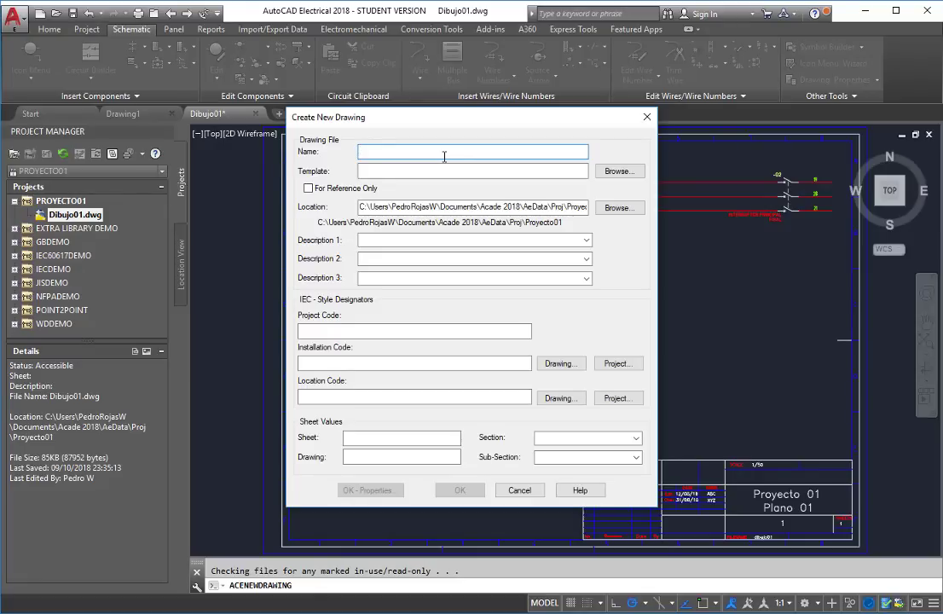
text(Dibujo)
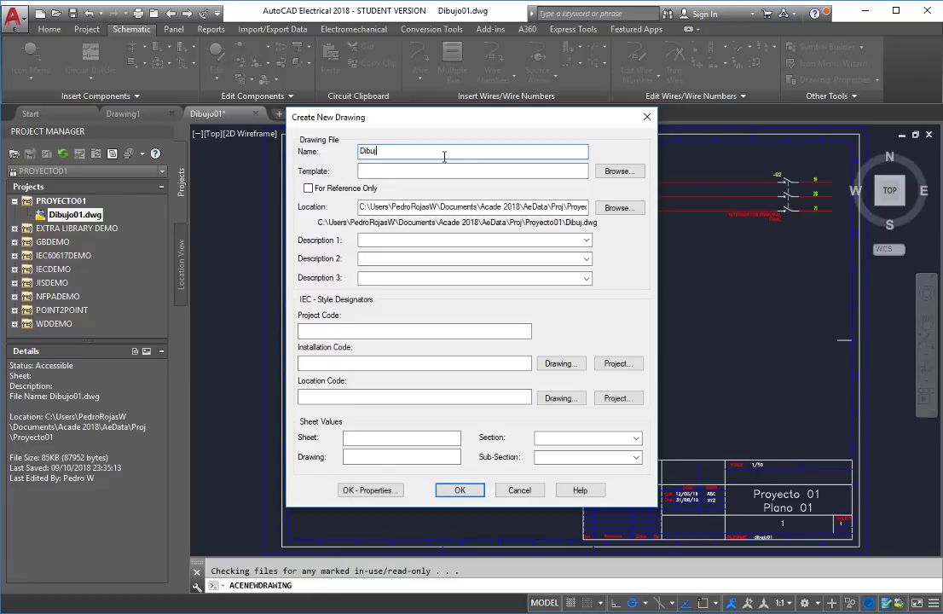
text(02)
click(619, 171)
click(467, 319)
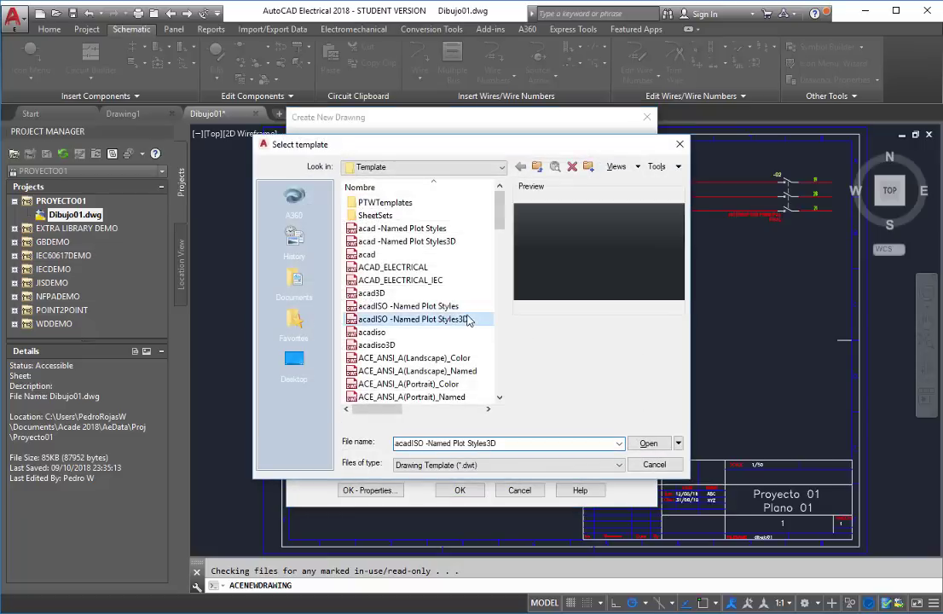
scroll(467, 319, down, 15)
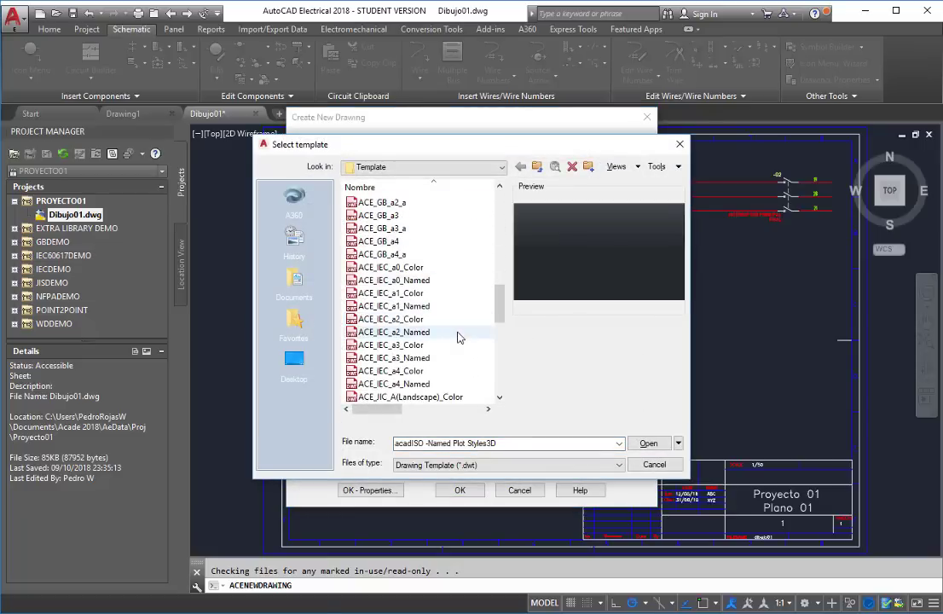
double_click(408, 345)
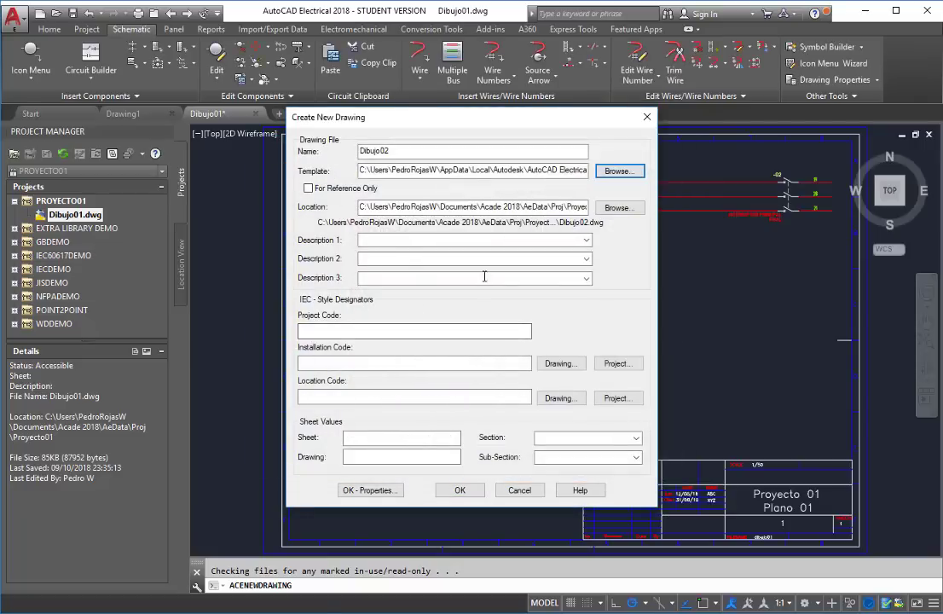
- Enter the new drawing's IEC designators: project code P01, installation code I01 and location code L01
click(455, 332)
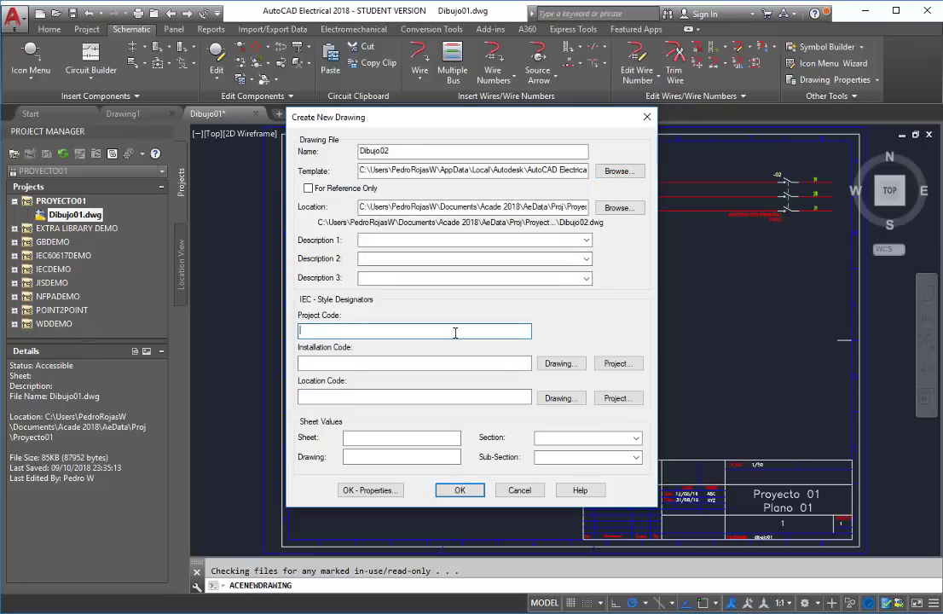
text(P01)
key(Tab)
text(I01)
key(Tab)
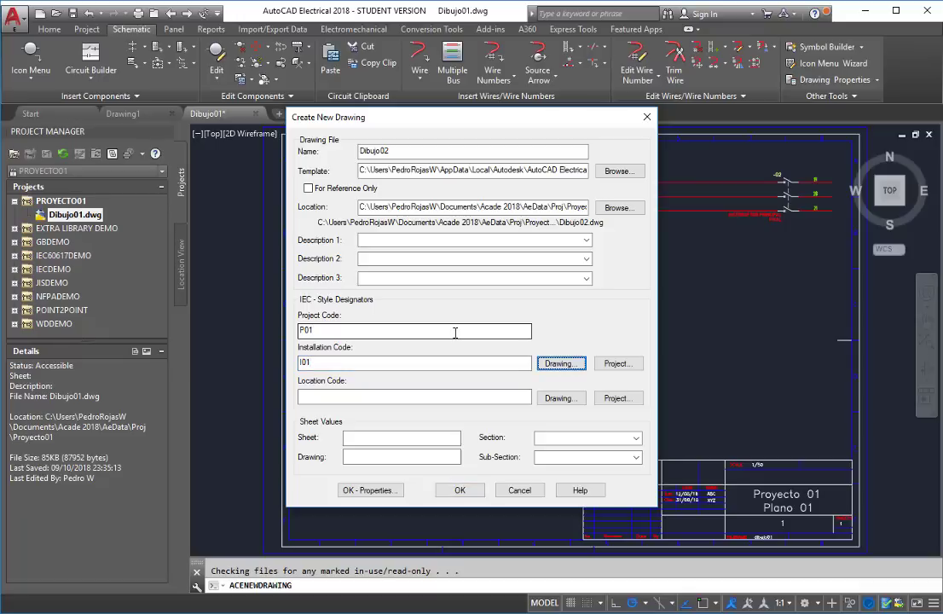
key(Tab)
key(Tab)
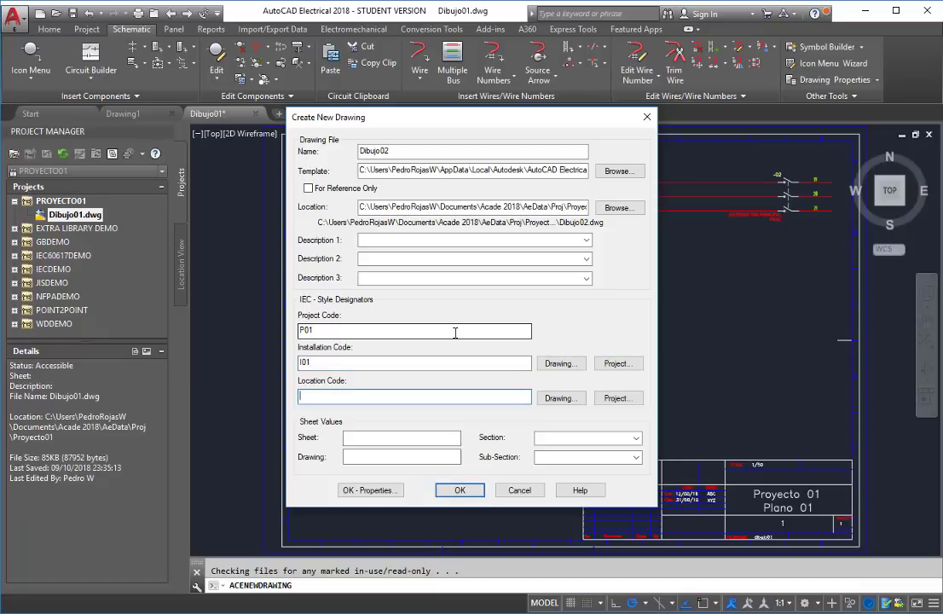
text(L01)
key(Tab)
key(Tab)
key(Tab)
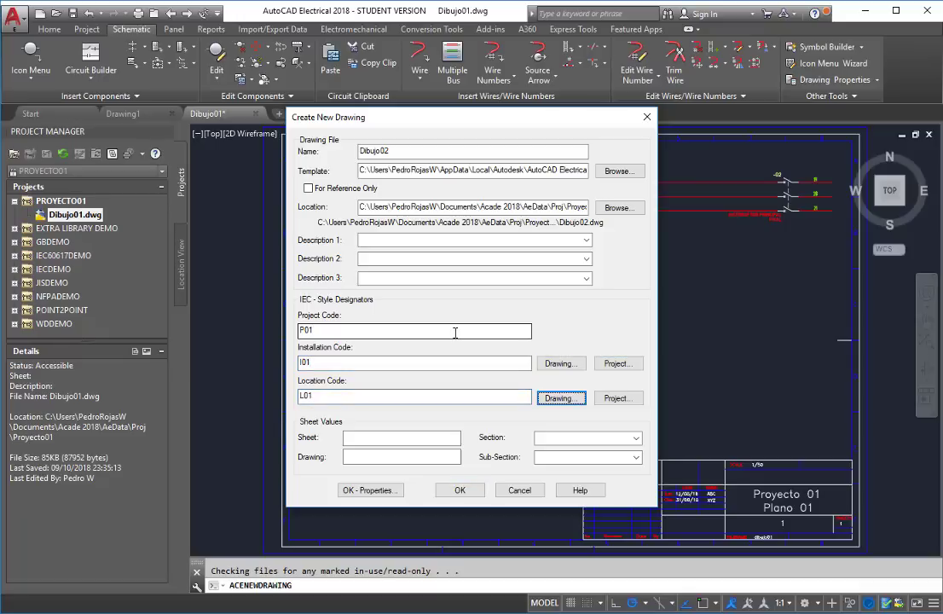
- Set the sheet value to 01 and the drawing value to 02, and create the drawing with the project default settings applied
text(01)
key(Tab)
text(02)
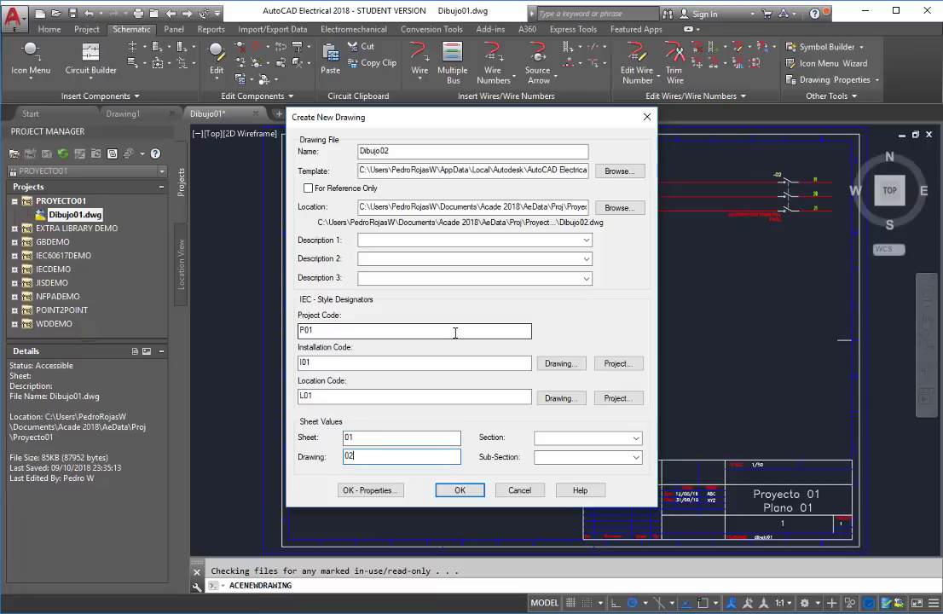
click(461, 490)
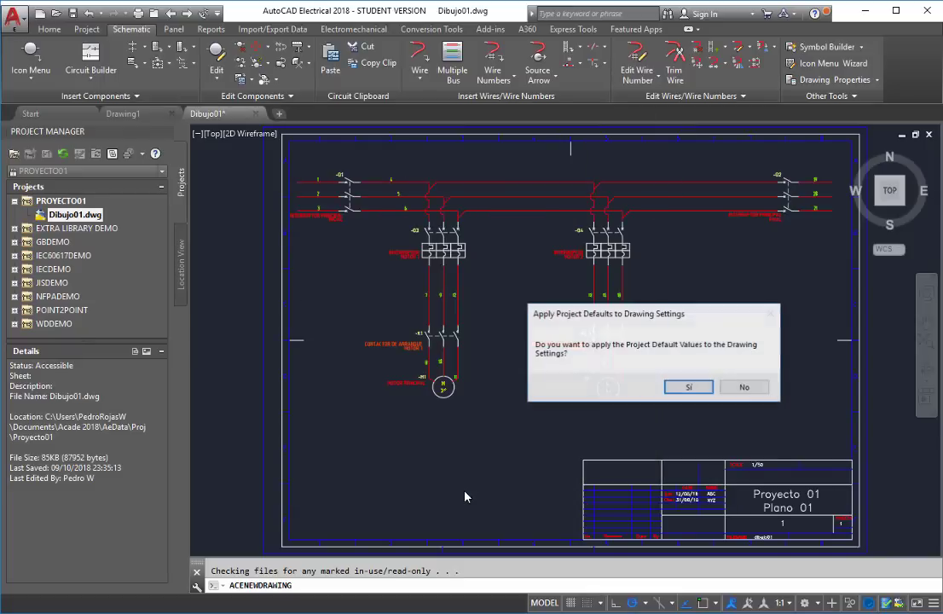
click(689, 390)
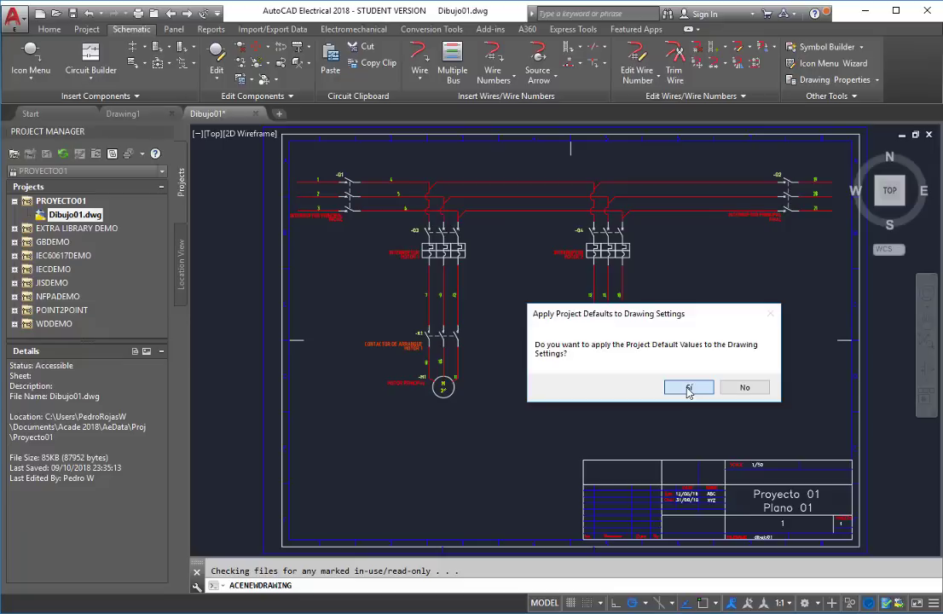
click(688, 388)
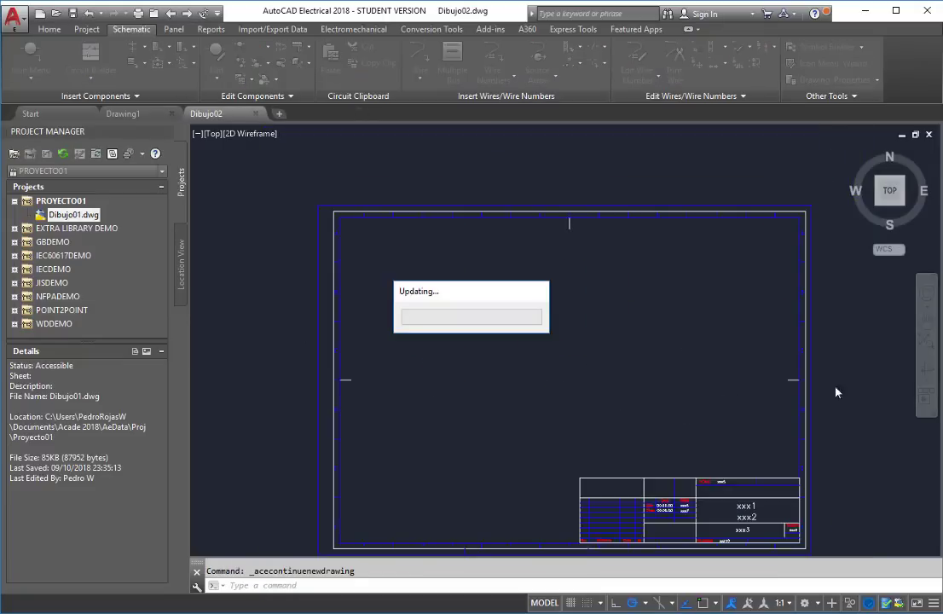
- Turn off snap and draw a two-wire horizontal bus in empty space with 150 spacing, starting near the sheet's upper-left corner
click(927, 345)
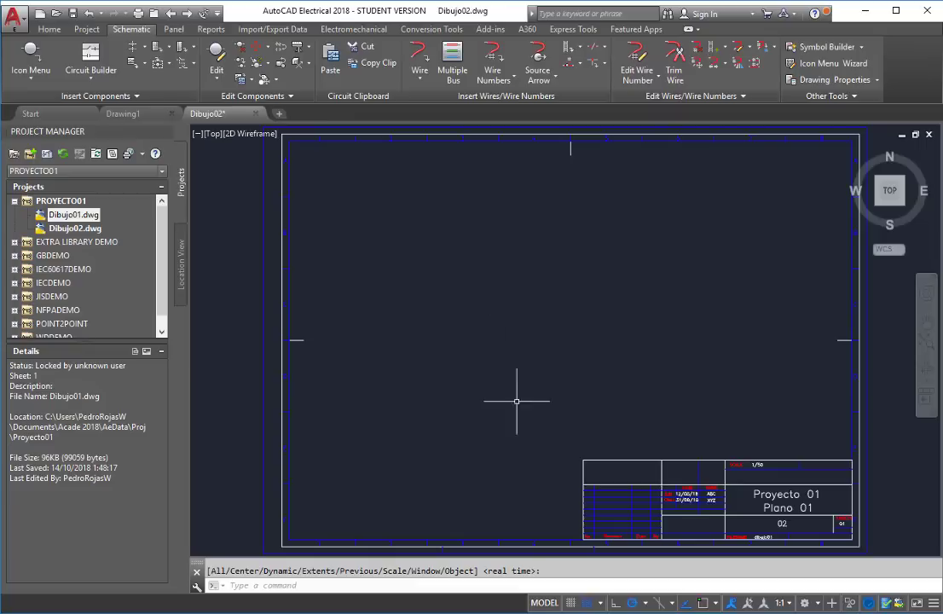
click(587, 602)
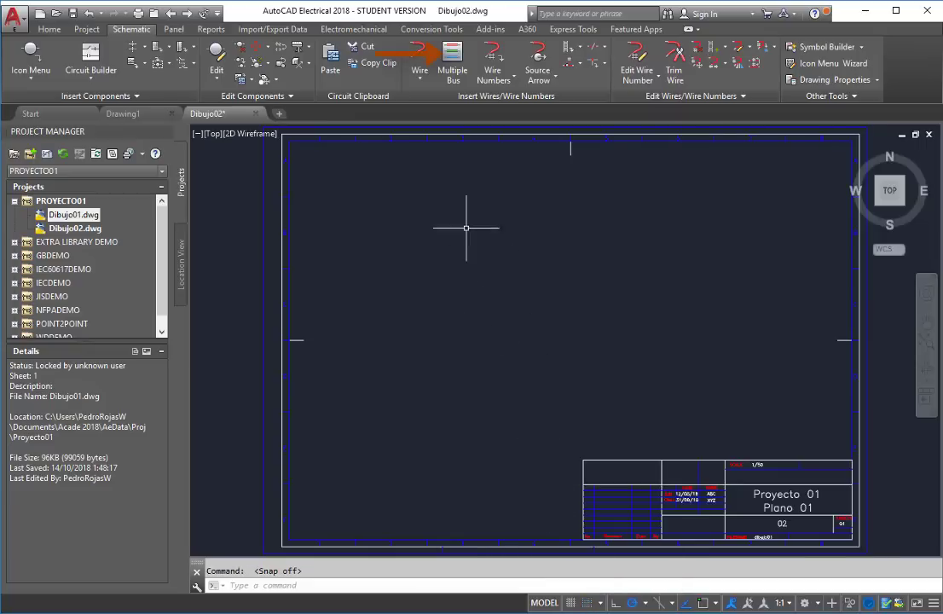
click(454, 59)
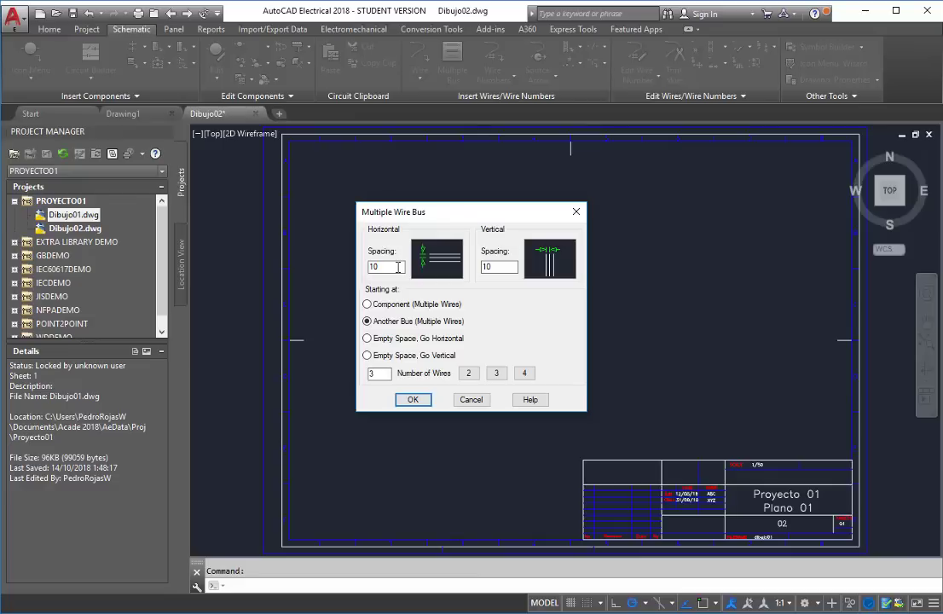
drag(390, 267, 363, 269)
text(150)
click(368, 338)
click(468, 374)
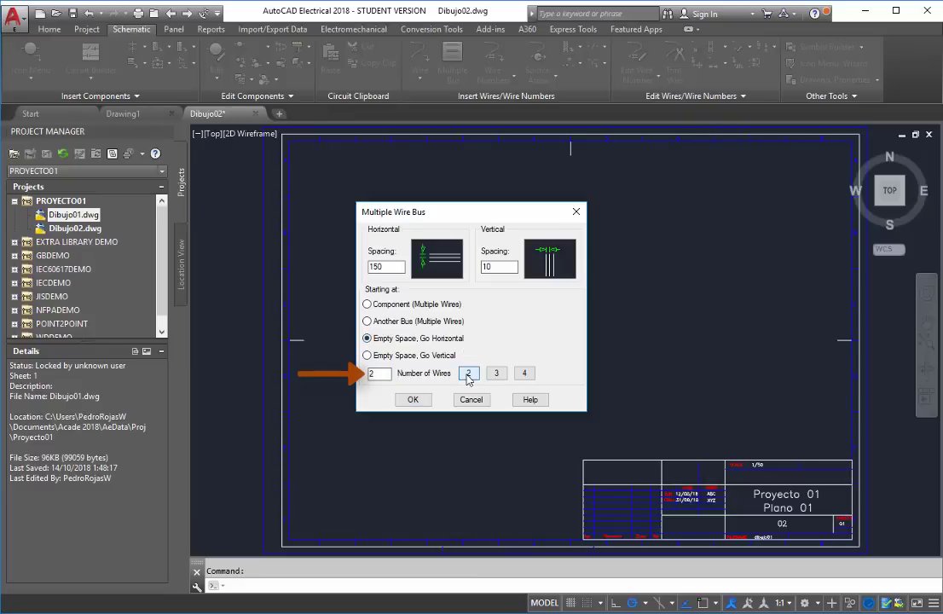
click(425, 400)
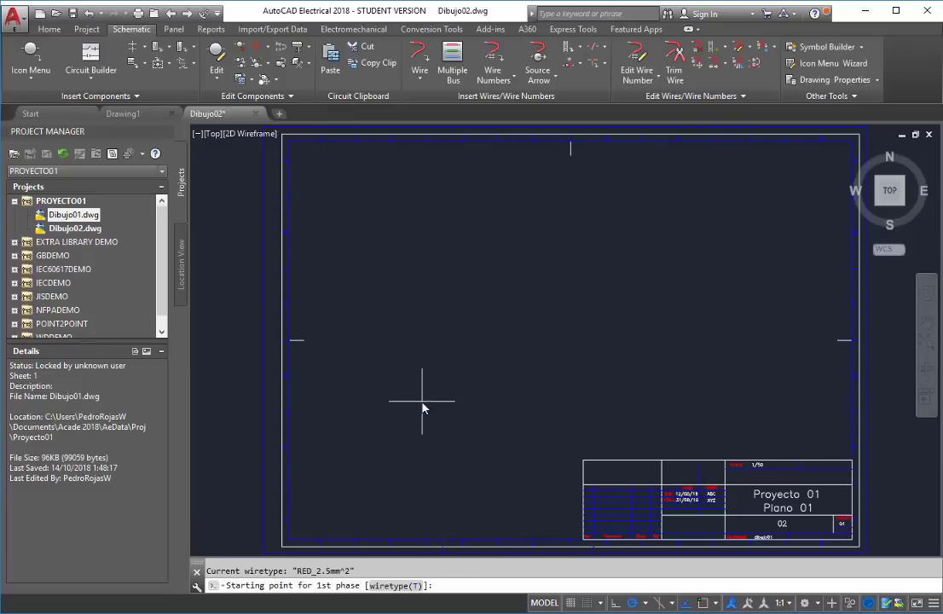
click(339, 174)
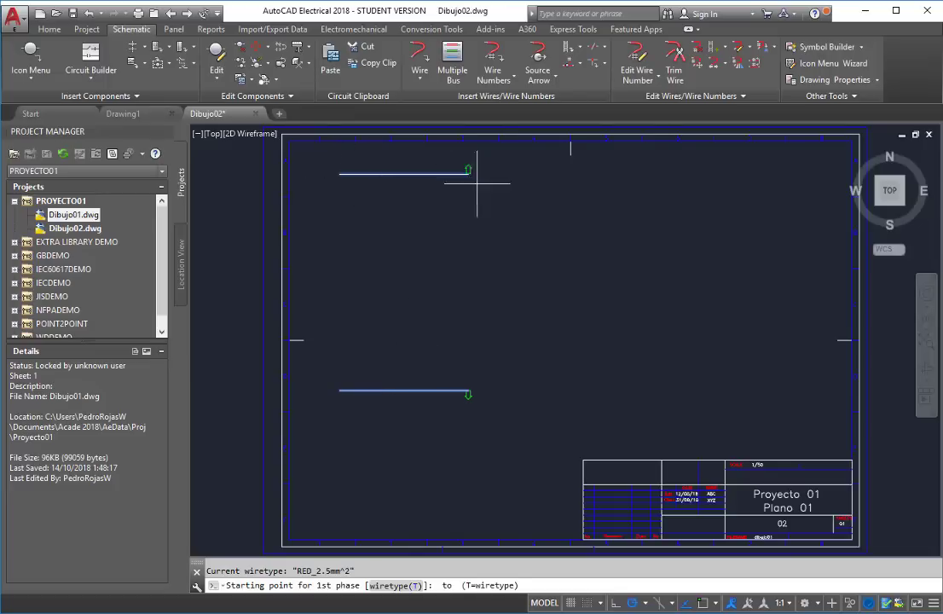
click(570, 185)
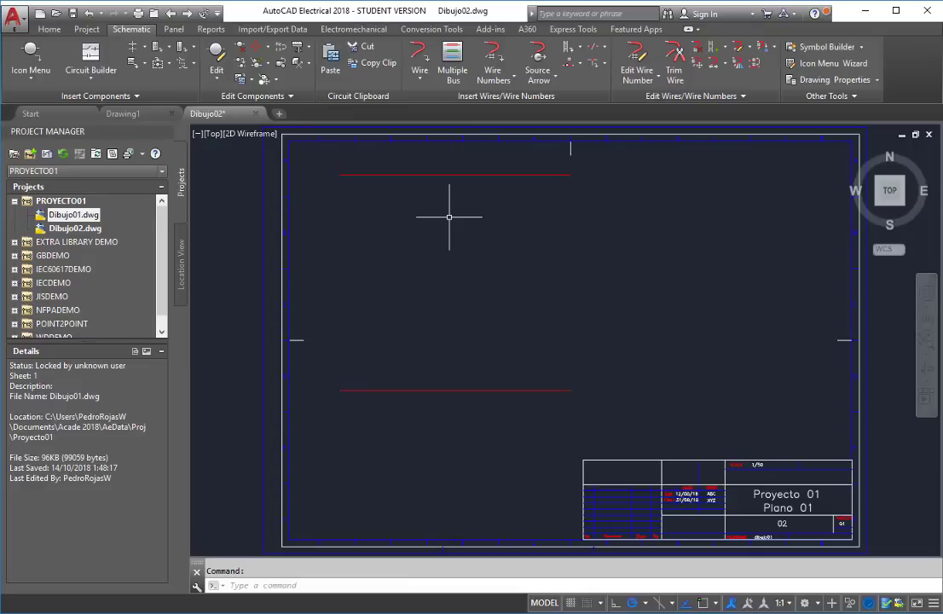
- Draw a vertical wire connecting the upper and lower horizontal wires, slightly left of their middle
click(431, 138)
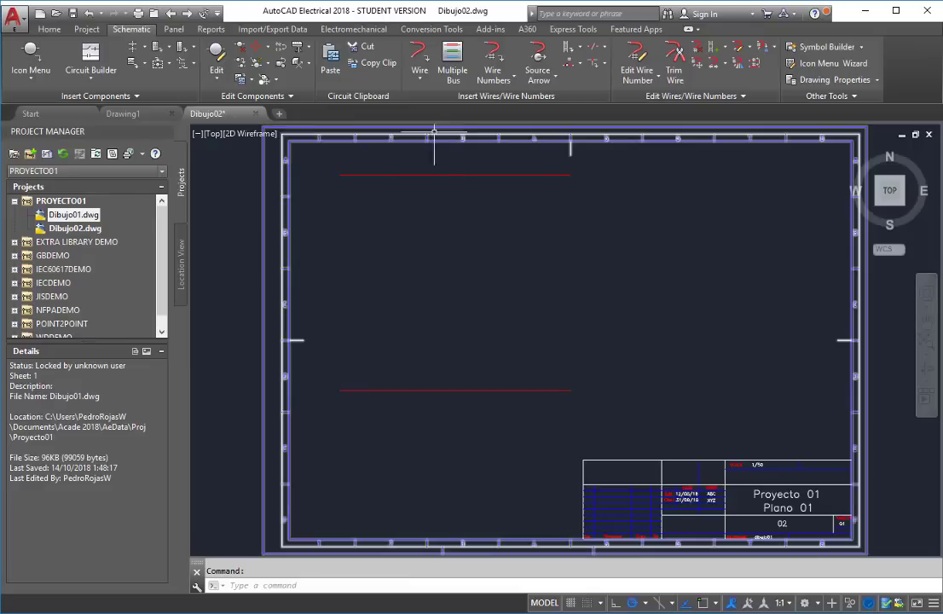
click(419, 61)
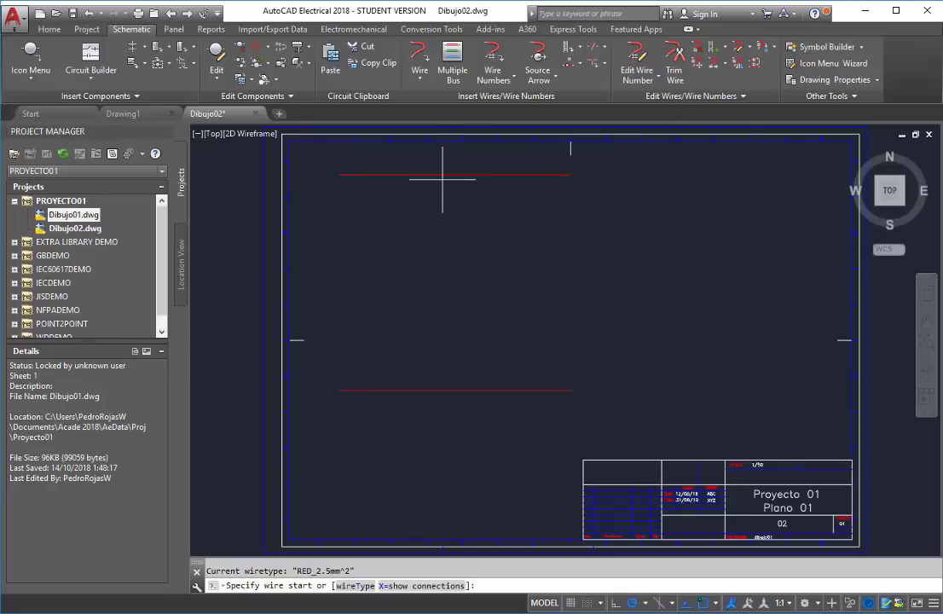
click(441, 174)
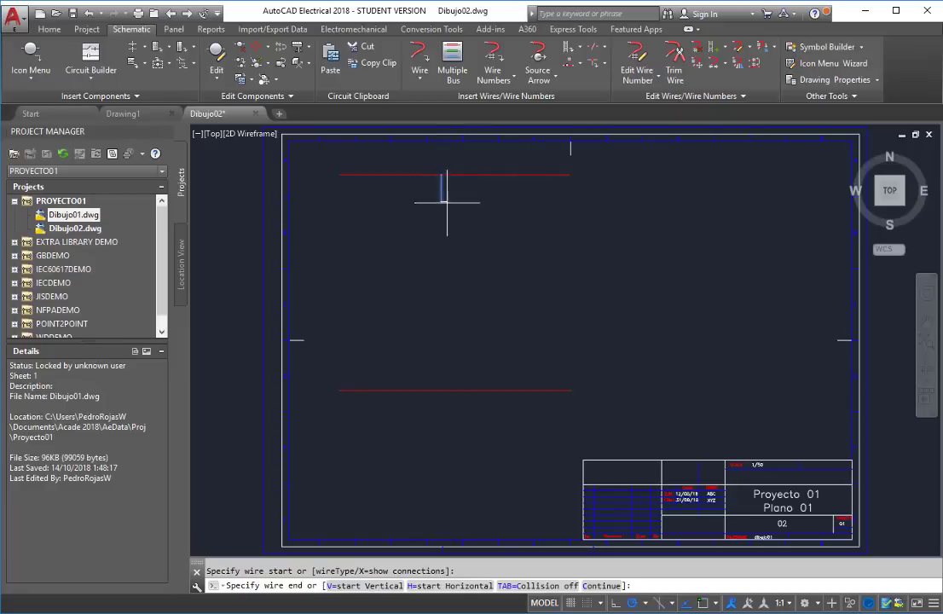
click(441, 390)
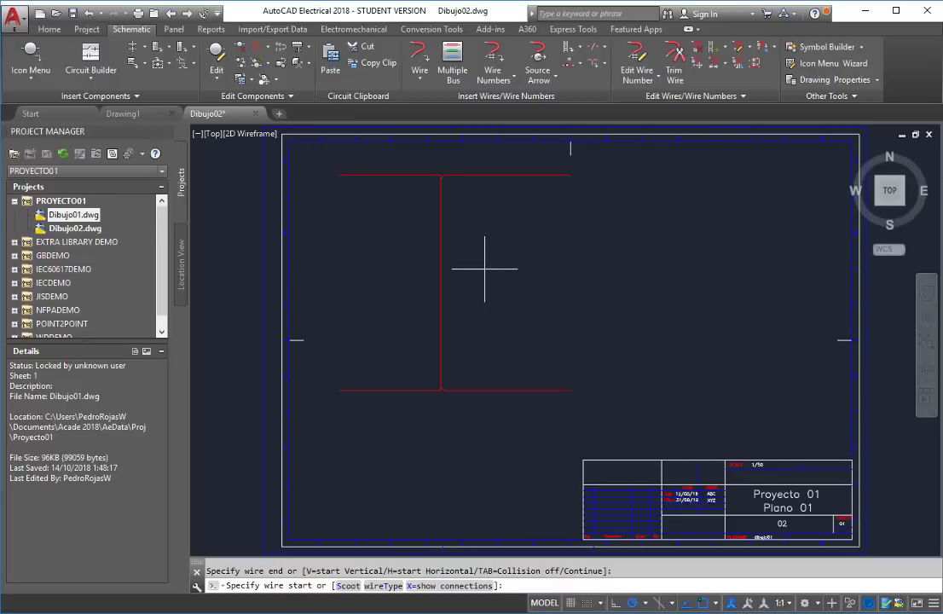
- Insert a Push Button NO Momentary on the upper part of the vertical wire, keeping the component tag S1
click(32, 55)
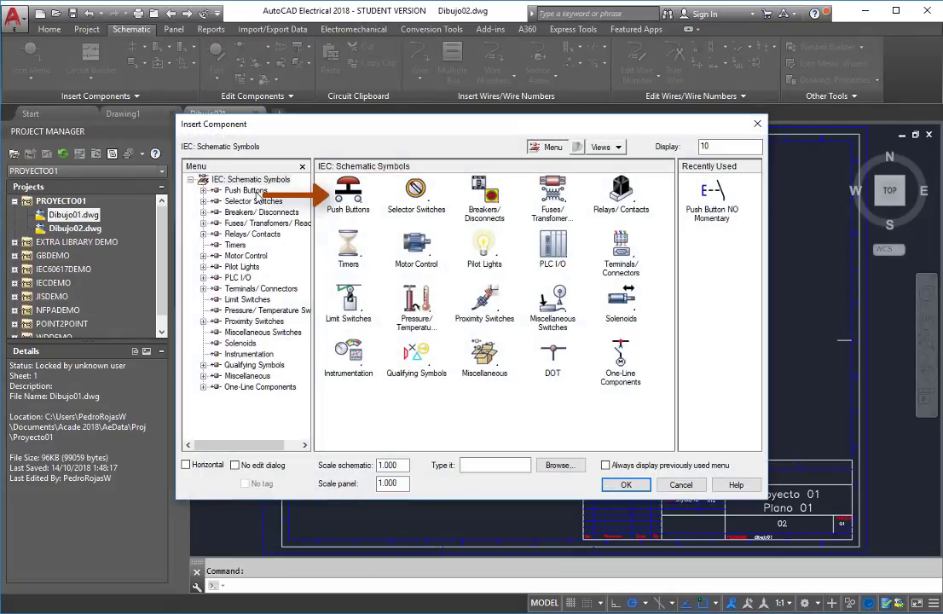
click(355, 198)
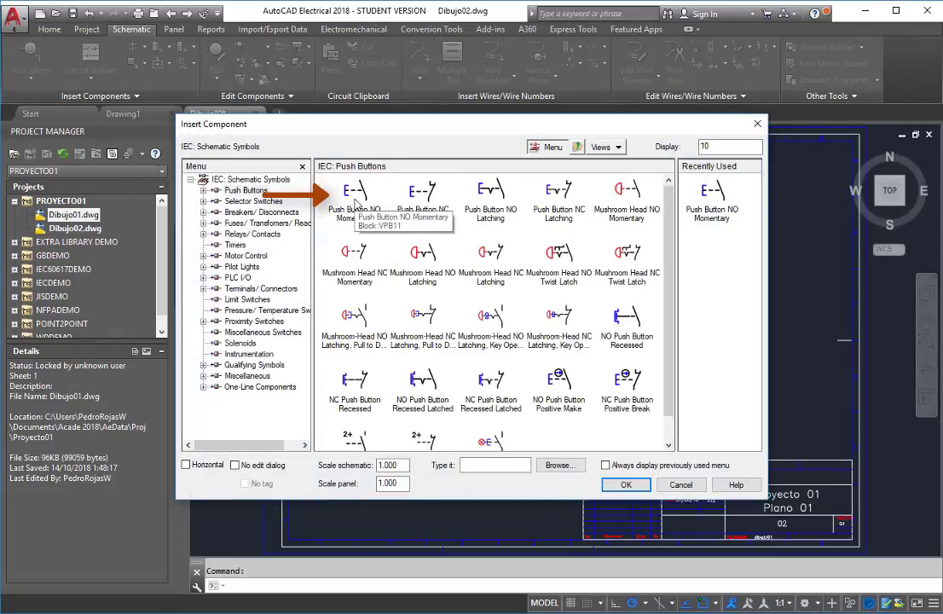
click(356, 201)
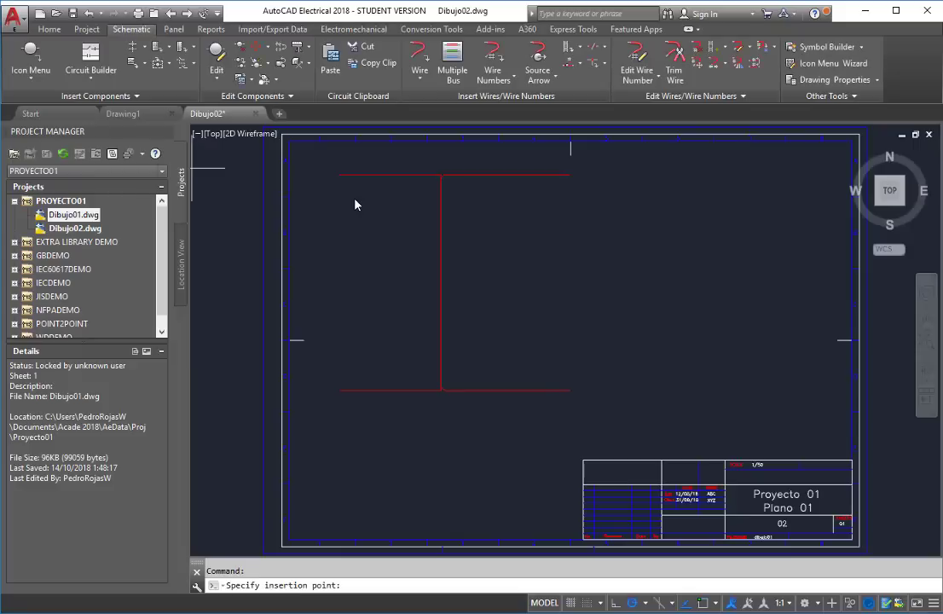
click(439, 254)
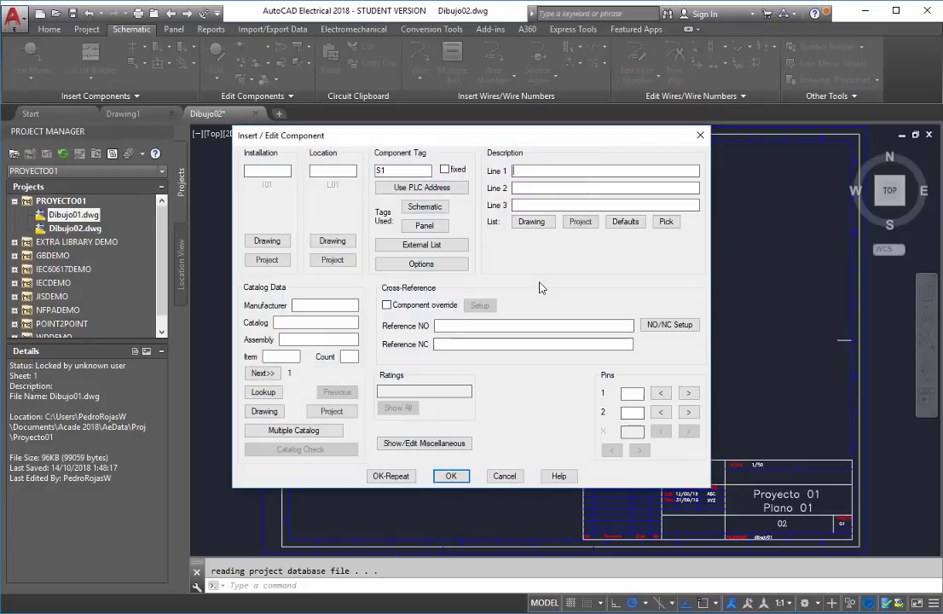
click(451, 475)
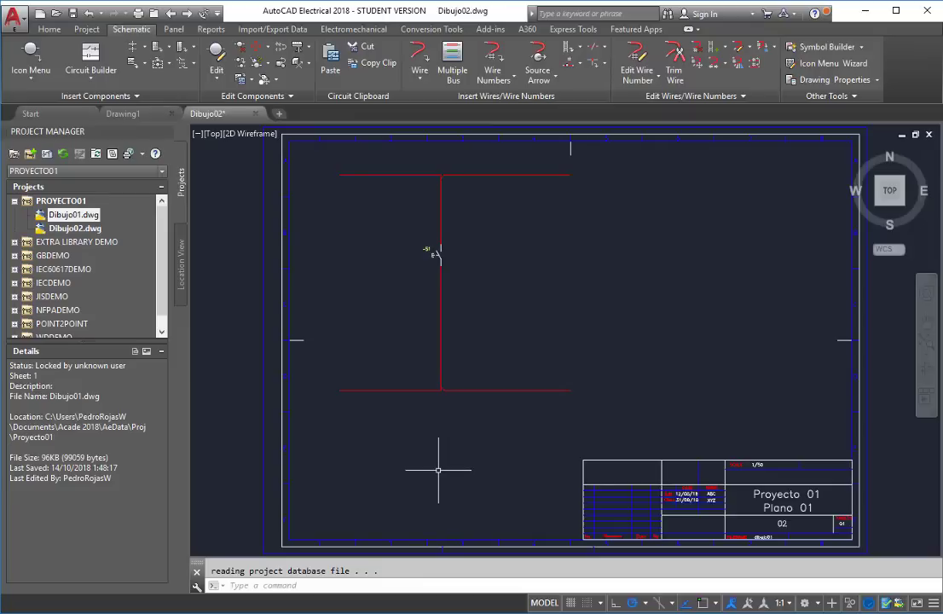
- Open Dibujo01 from the project, examine the motor starting contactors K1 and K2 up close, and return to Dibujo02
click(67, 228)
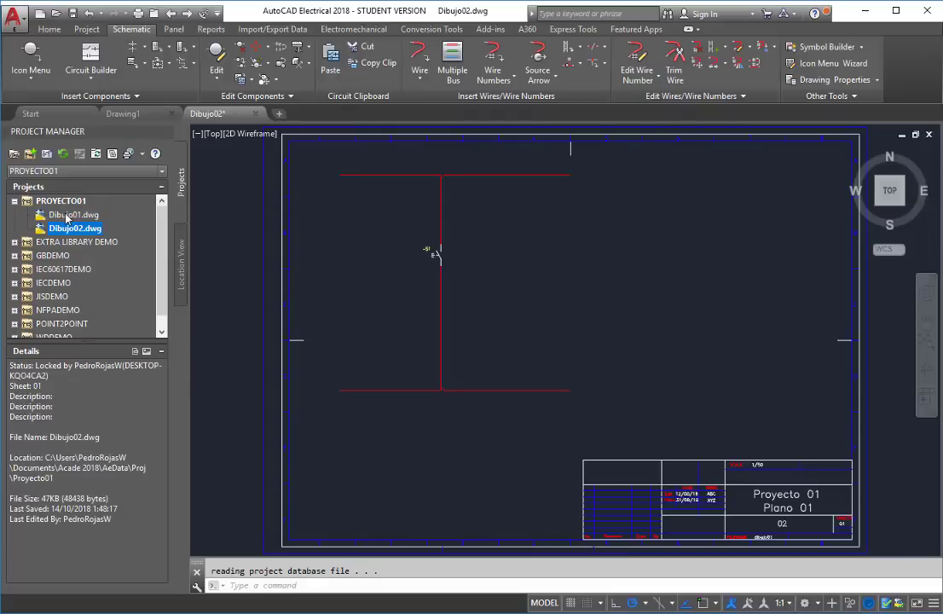
click(67, 216)
double_click(67, 218)
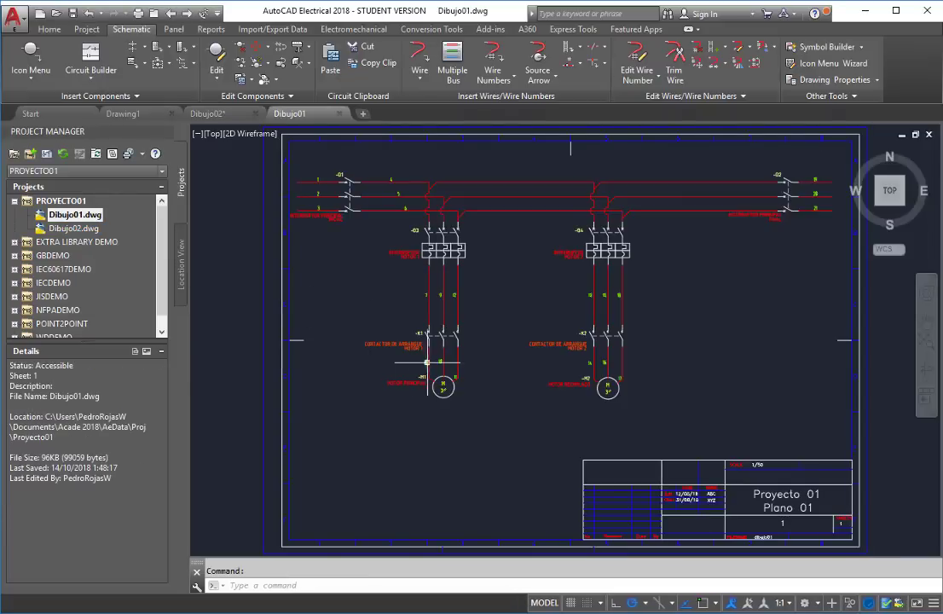
scroll(438, 358, up, 4)
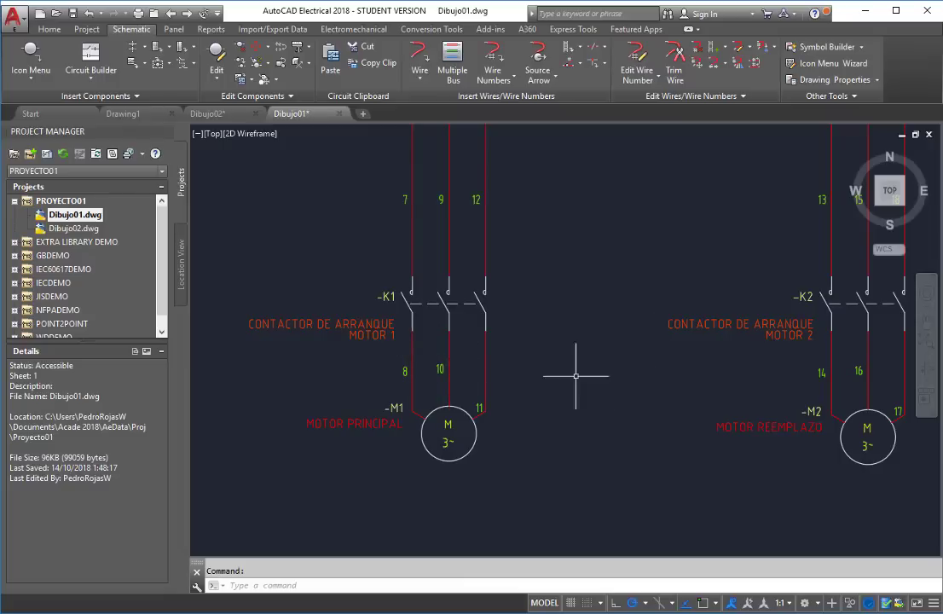
double_click(82, 233)
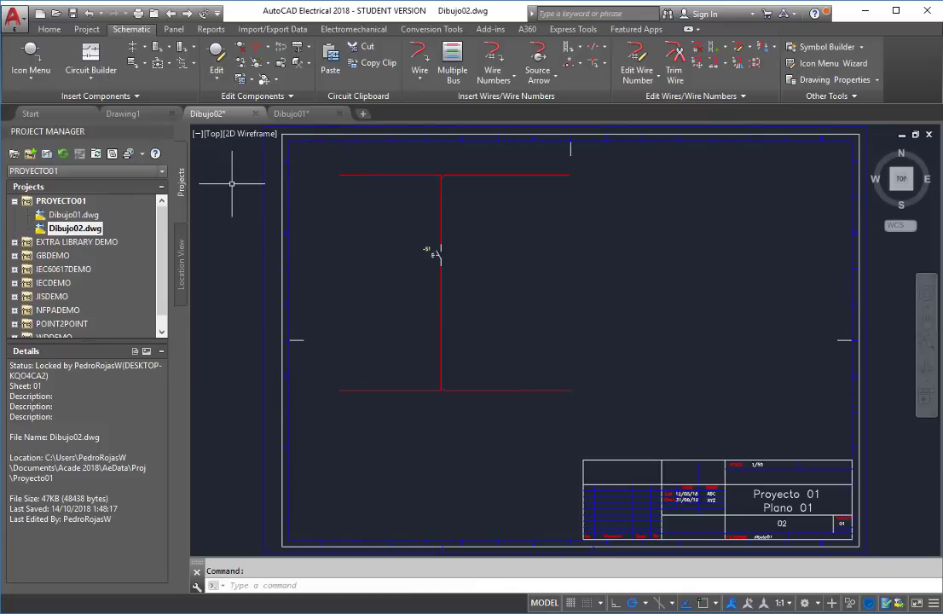
- Insert a Motor Starter - Coil on the lower part of the vertical wire, keeping the component tag Q1
click(32, 60)
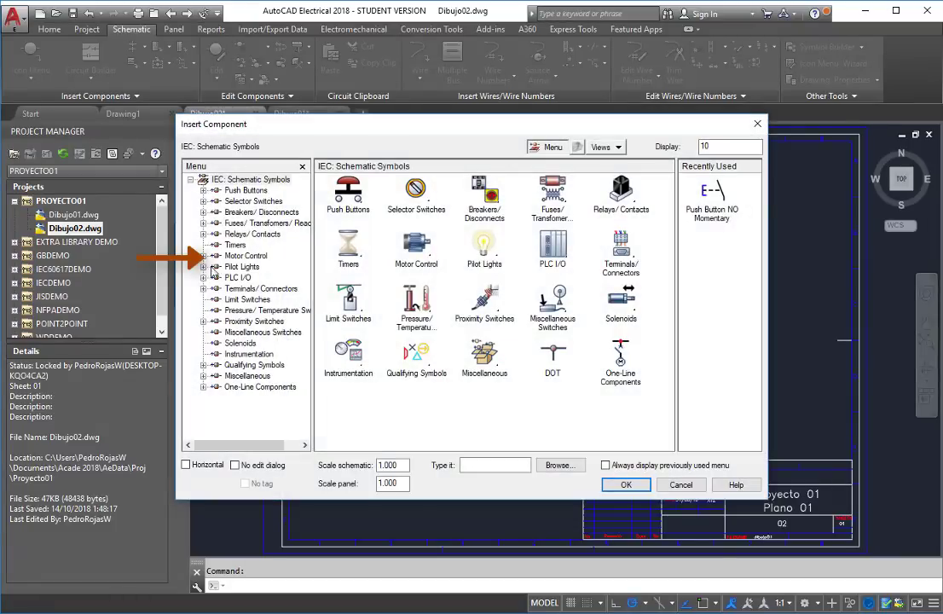
click(203, 256)
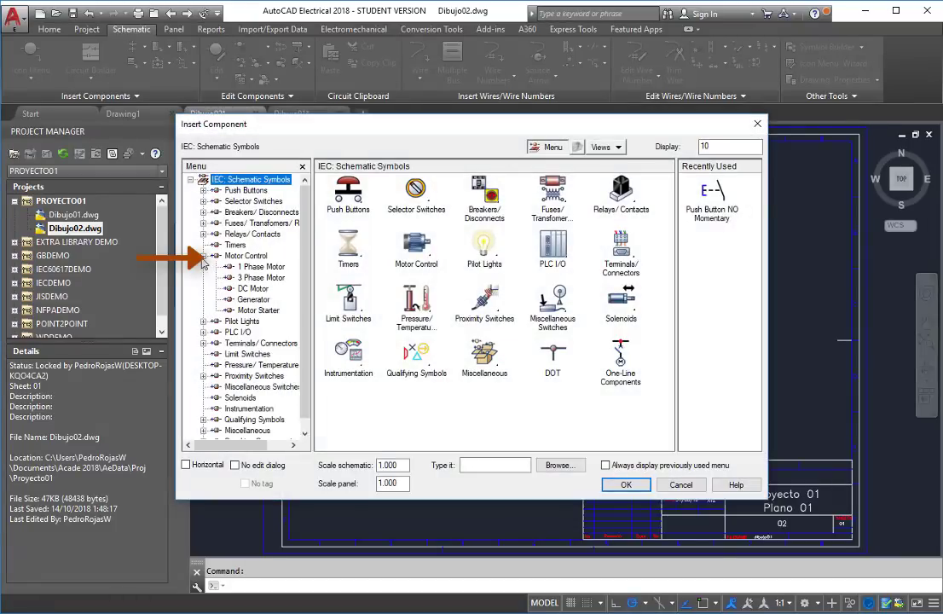
click(264, 311)
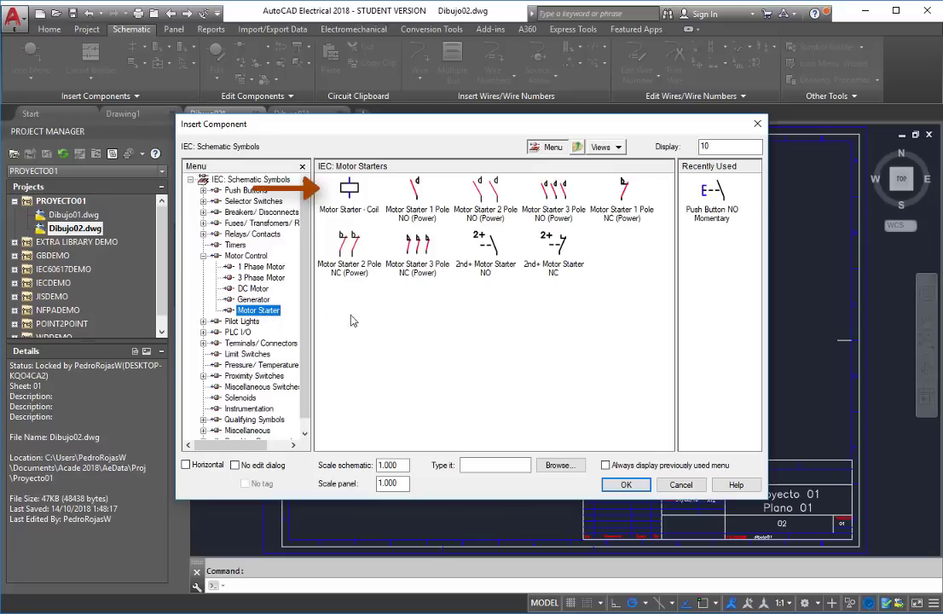
click(349, 197)
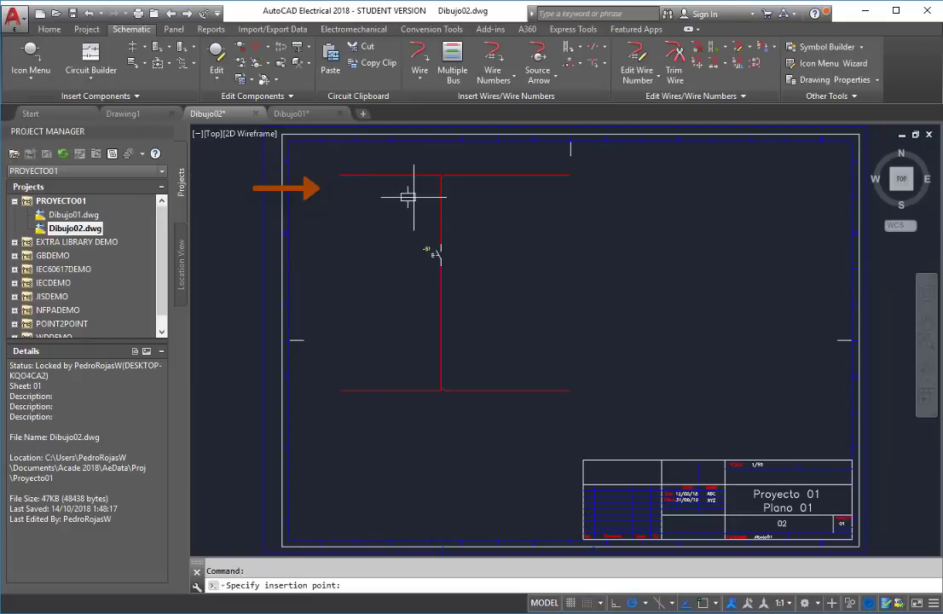
click(439, 358)
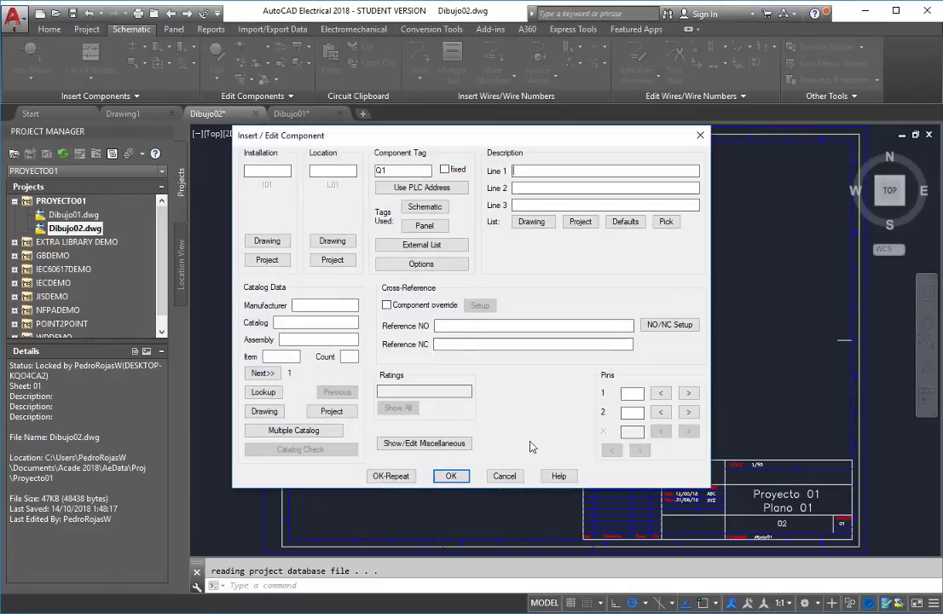
click(451, 476)
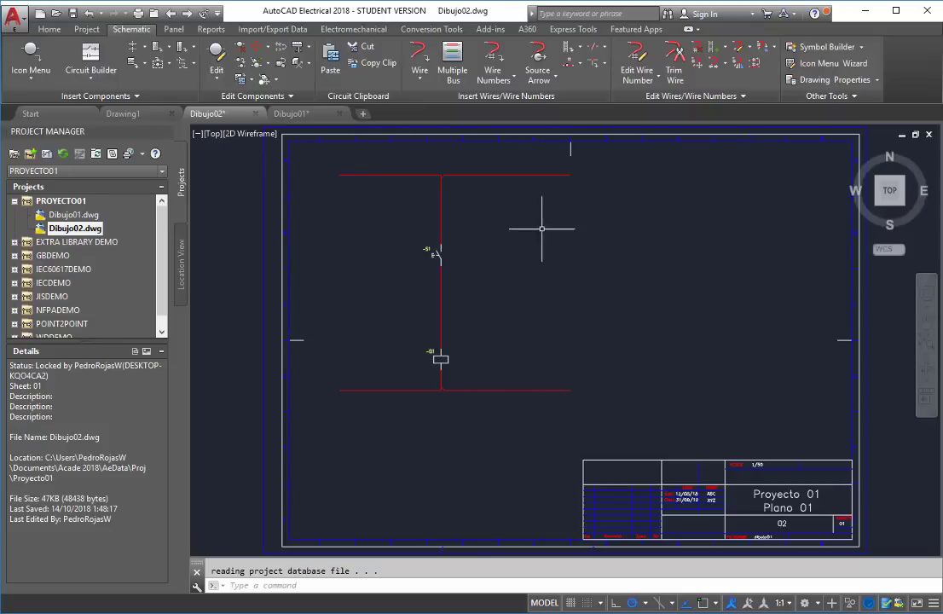
- Draw a rectangular wire branch around push button S1, starting on the vertical wire above it and rejoining that wire below it
scroll(456, 194, up, 2)
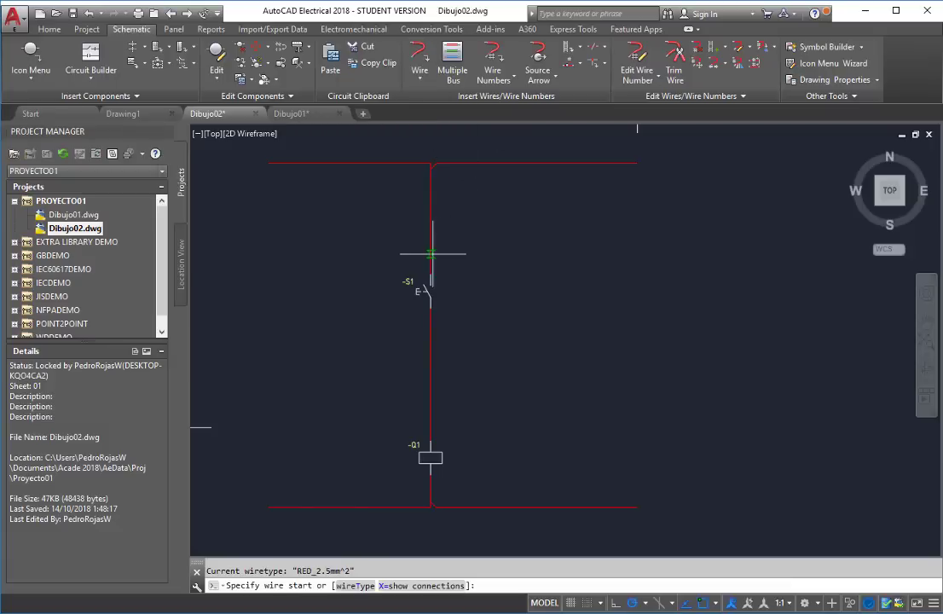
click(431, 253)
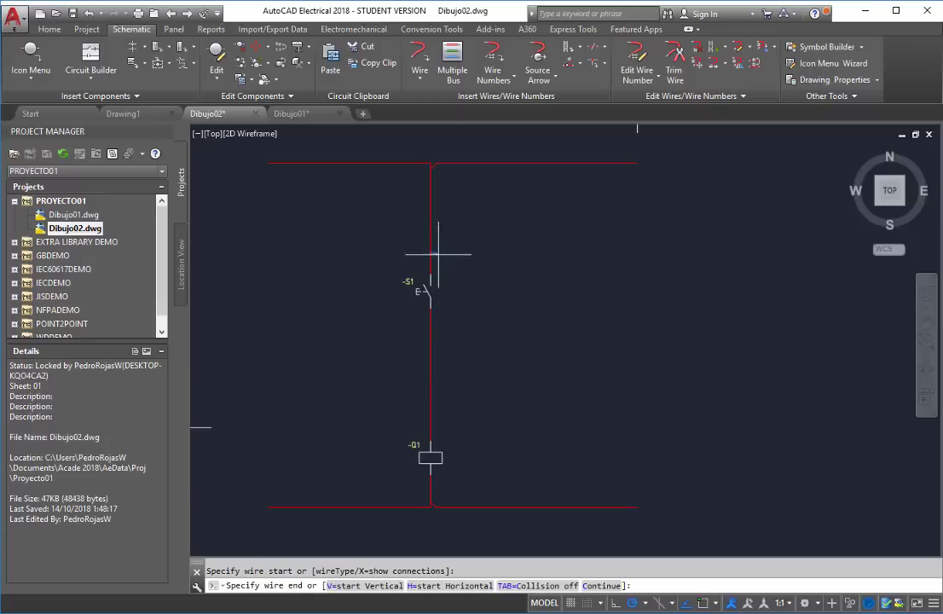
click(493, 336)
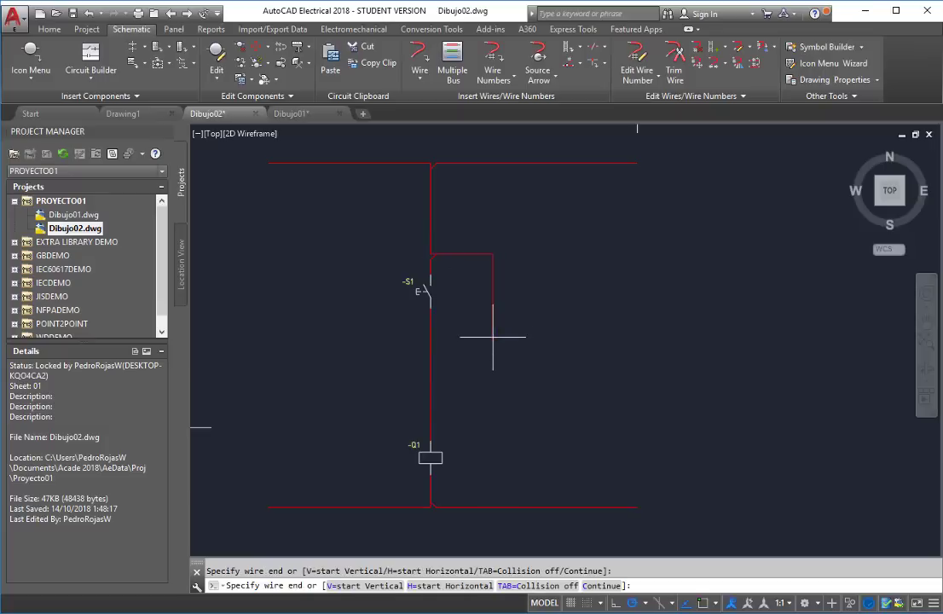
click(431, 336)
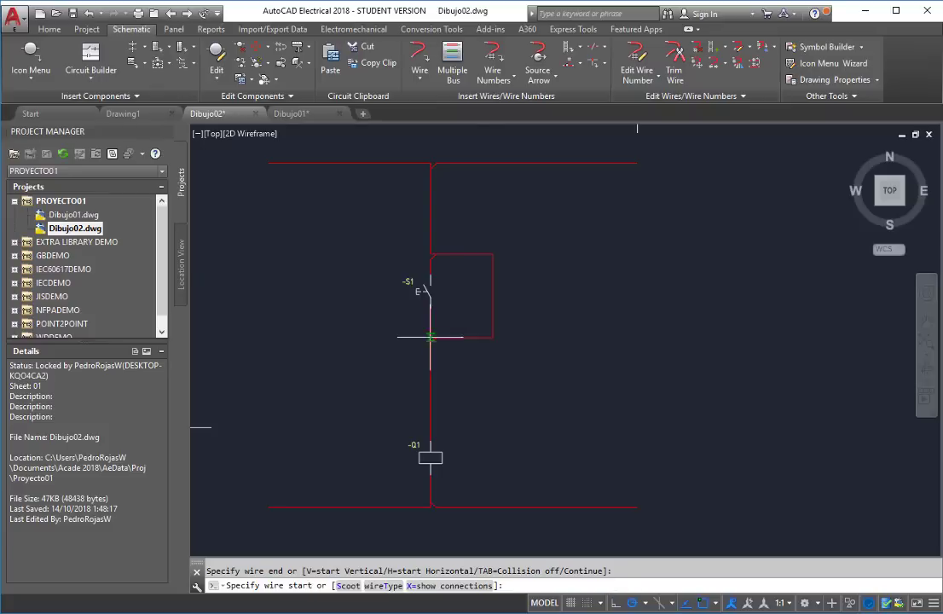
- Insert a Relay NO Contact on the vertical wire of the parallel branch beside push button S1, keeping the tag K
click(34, 58)
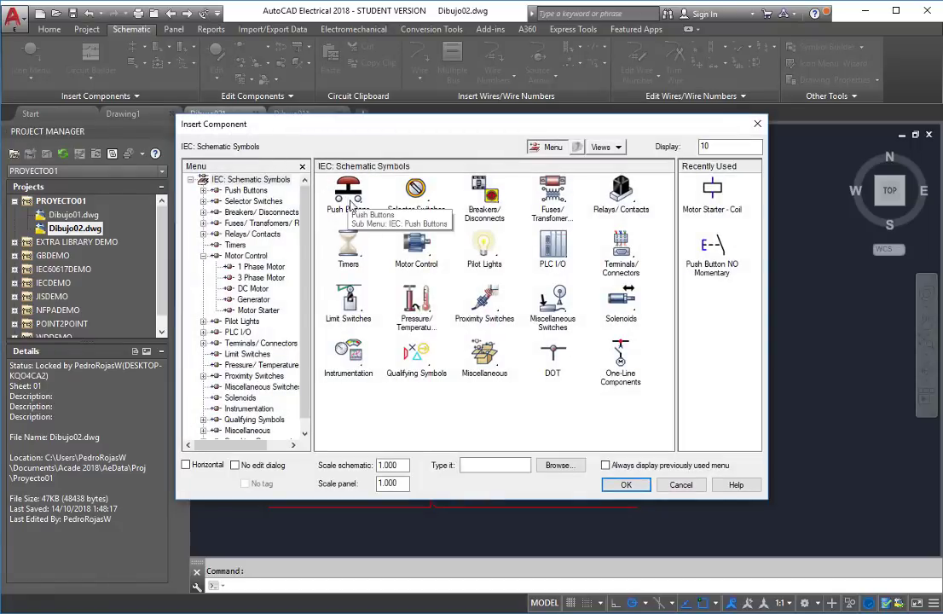
click(631, 198)
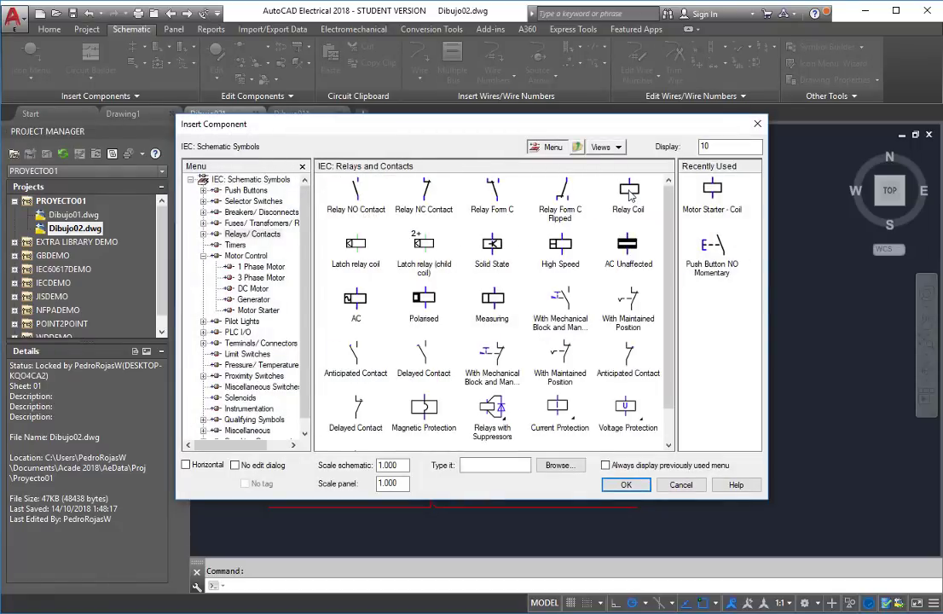
click(357, 198)
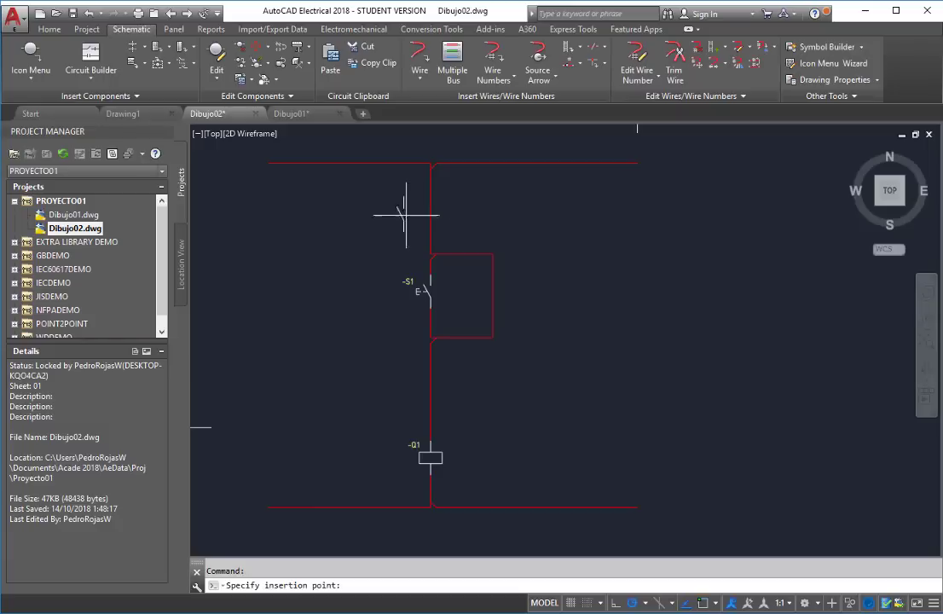
click(489, 297)
click(431, 424)
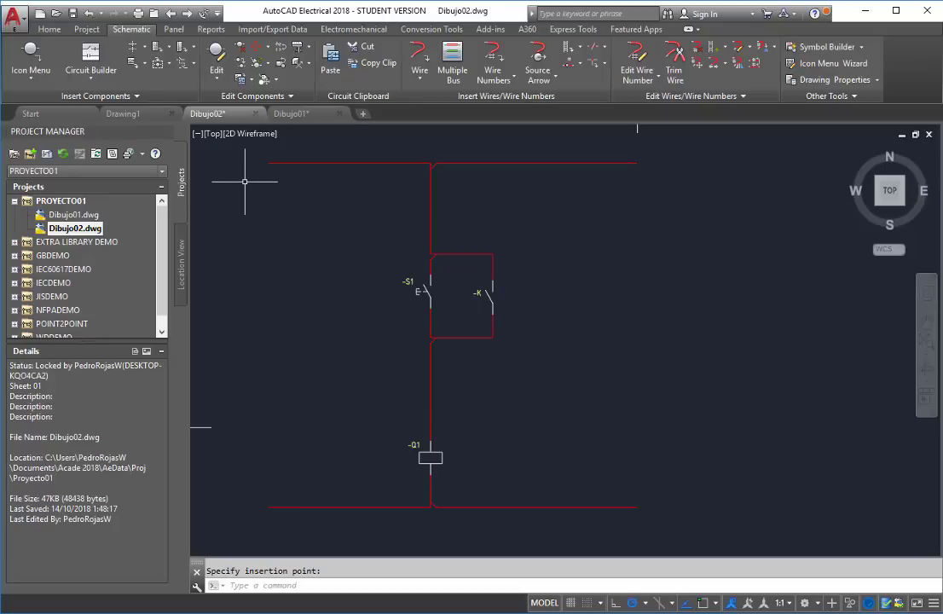
- Insert a Push Button NC Momentary on the vertical wire above the parallel branch, keeping the component tag S2
click(38, 61)
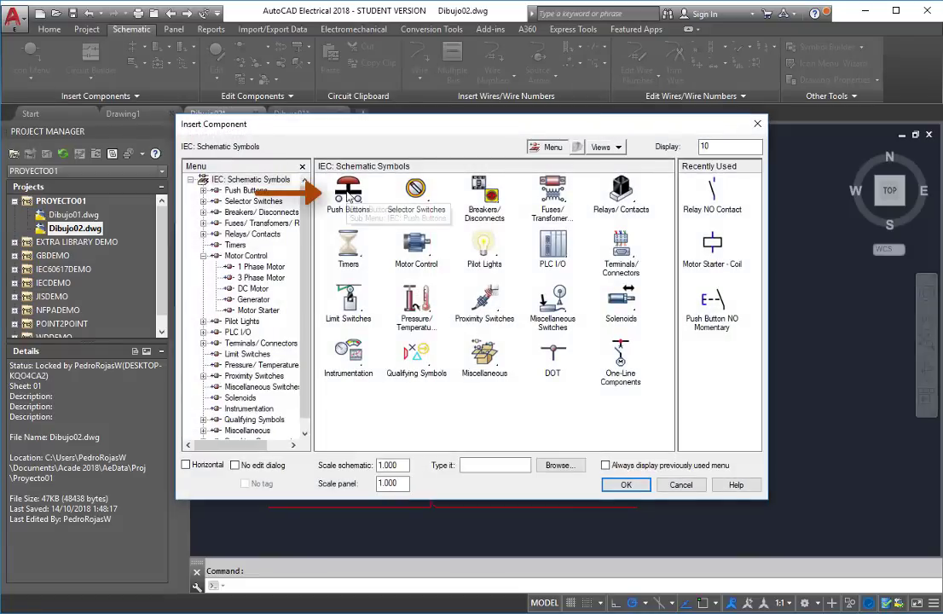
click(349, 192)
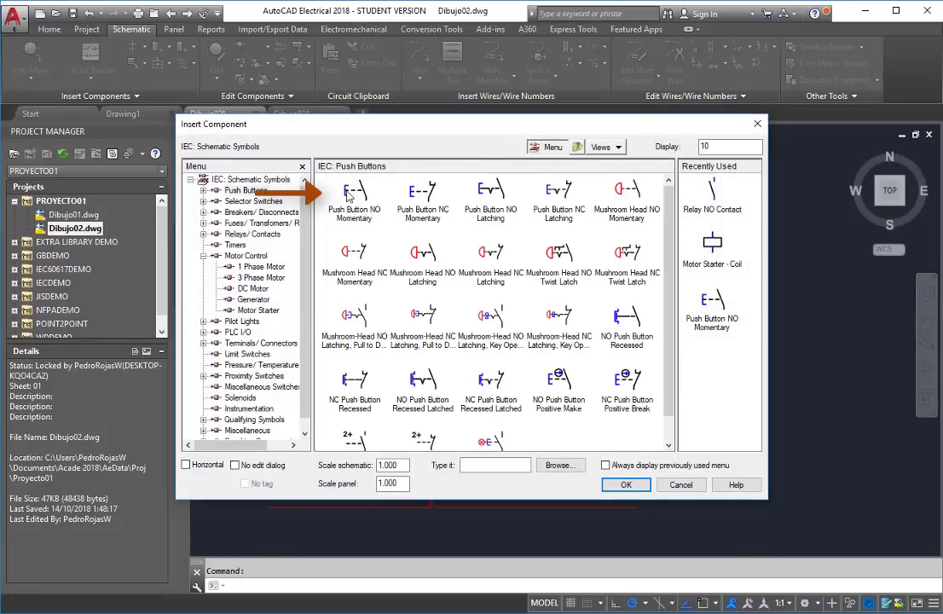
click(421, 205)
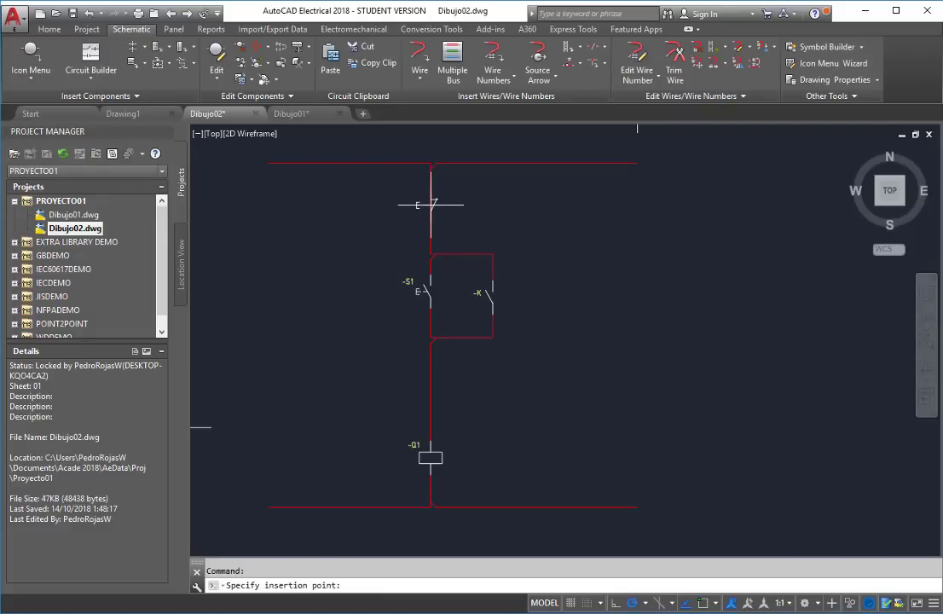
click(431, 203)
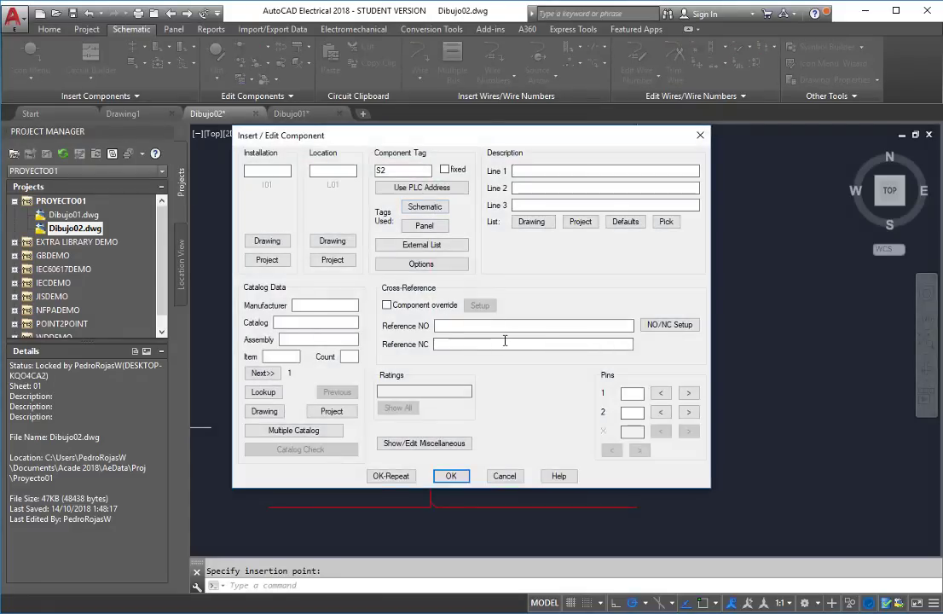
click(451, 475)
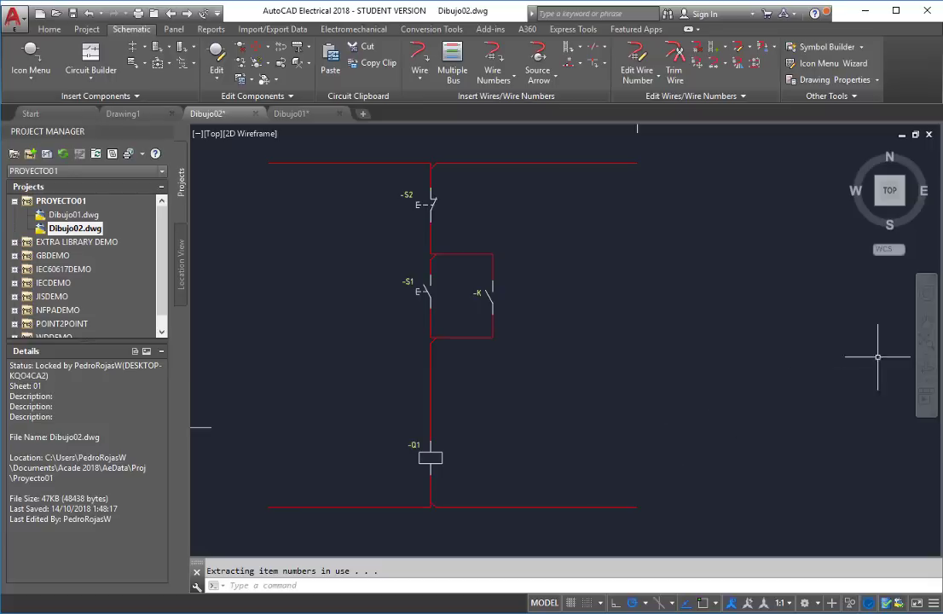
click(926, 344)
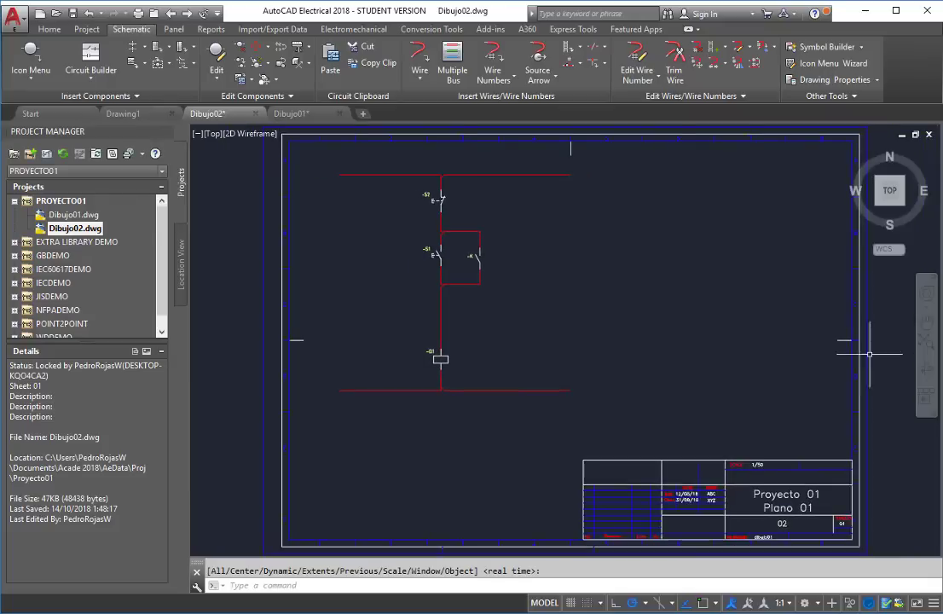